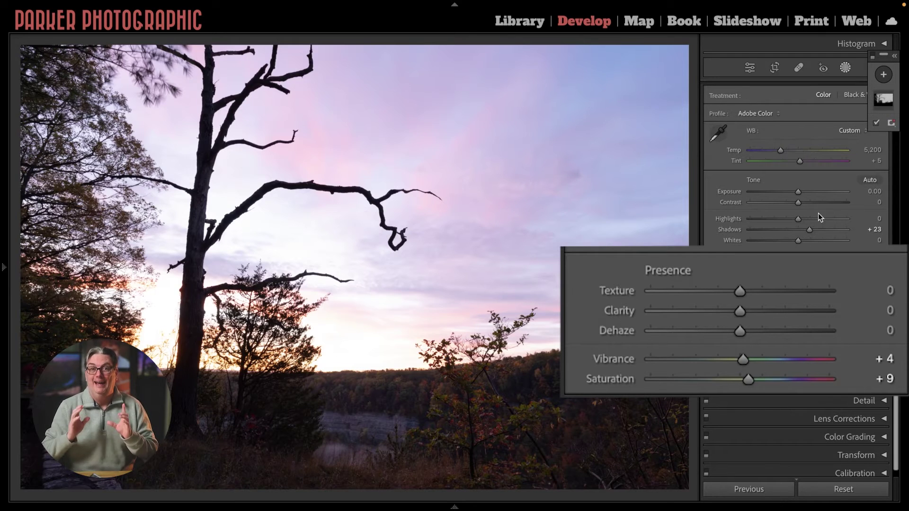
- On the sunset tree photo, set Presence Texture to +15, Clarity to +7 and Dehaze to +4
scroll(743, 307, "up", 7)
scroll(745, 292, "up", 4)
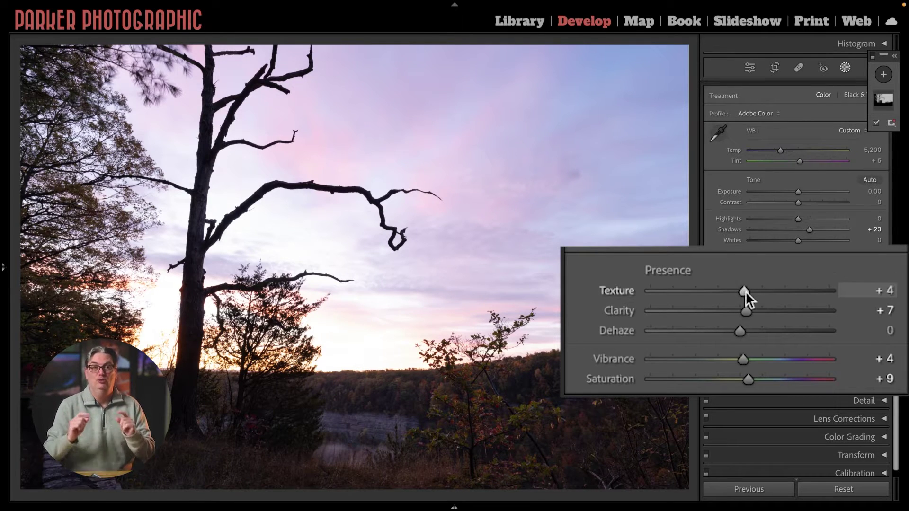
left_click_drag(745, 291, 751, 297)
left_click_drag(740, 330, 745, 328)
left_click(873, 56)
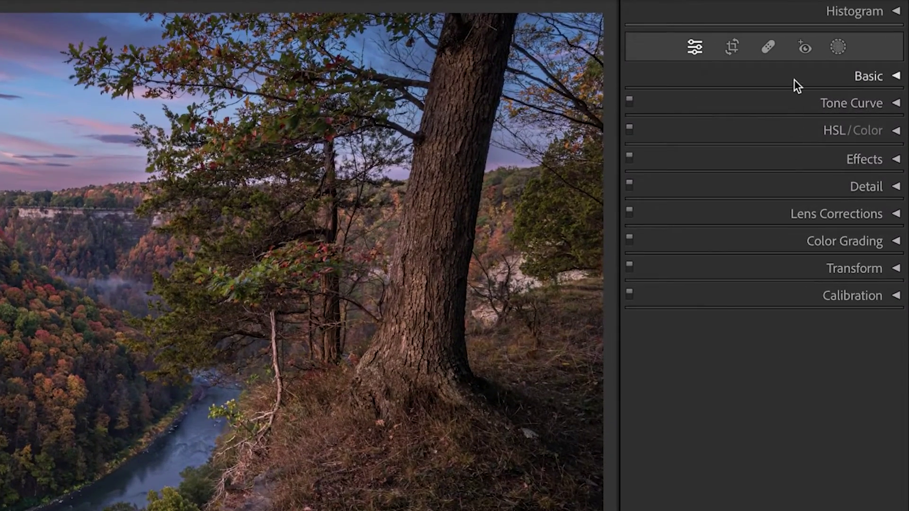
- Expand the Basic and Effects panels, softening the gorge with Clarity -89 and Texture -29
left_click(844, 76)
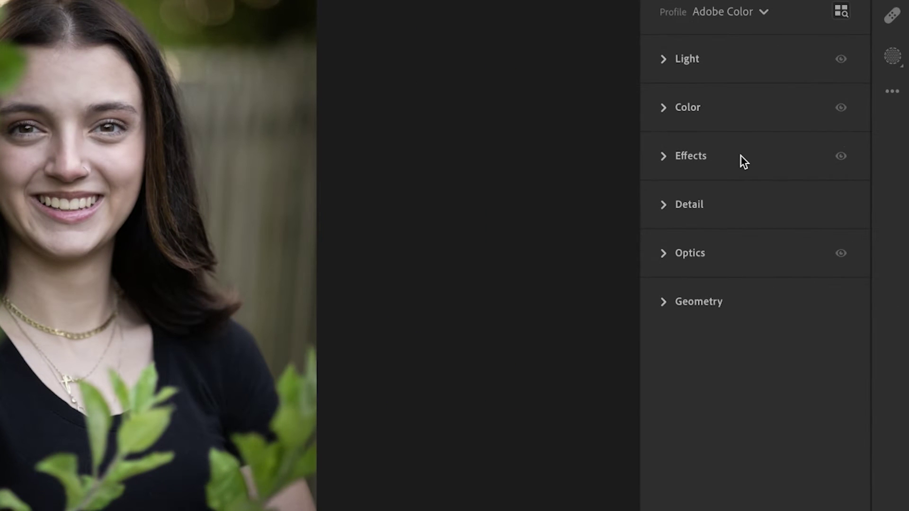
left_click(740, 156)
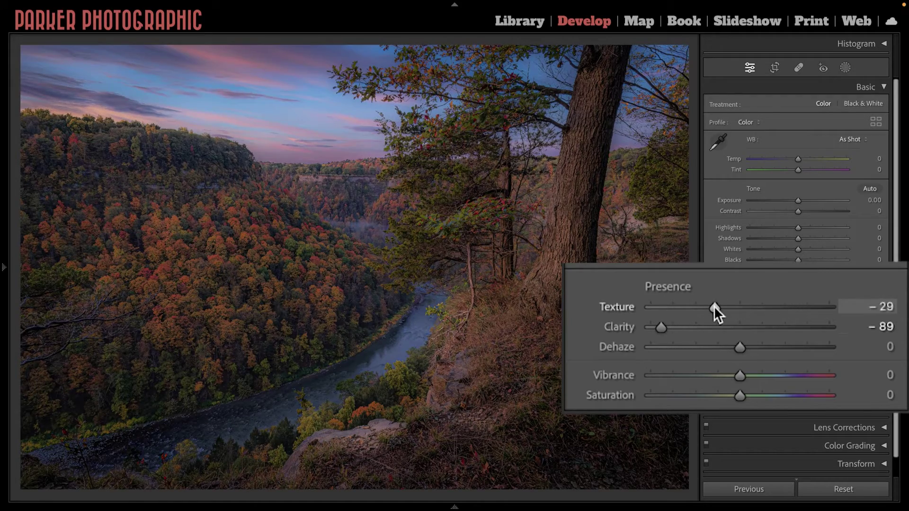
- Try Texture -48 and Dehaze -44 on the landscape, then reset Dehaze, Clarity and Texture to 0
left_click_drag(698, 306, 699, 307)
left_click_drag(749, 346, 797, 308)
double_click(735, 309)
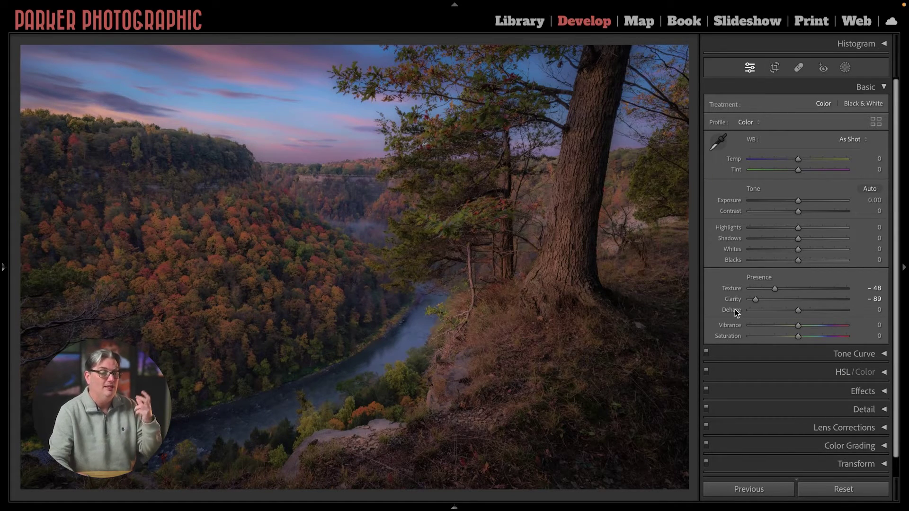
double_click(735, 301)
double_click(736, 290)
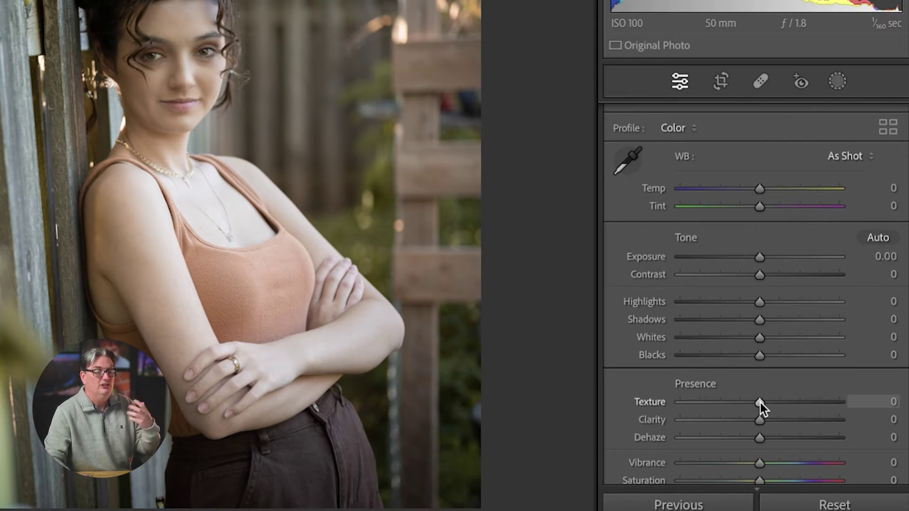
- Try the portrait's Texture at -44, view the gorge, and give the hummingbird Texture +8
mouse_move(760, 402)
left_mouse_down()
mouse_move(639, 416)
mouse_move(802, 404)
mouse_move(741, 406)
mouse_move(760, 404)
left_mouse_up()
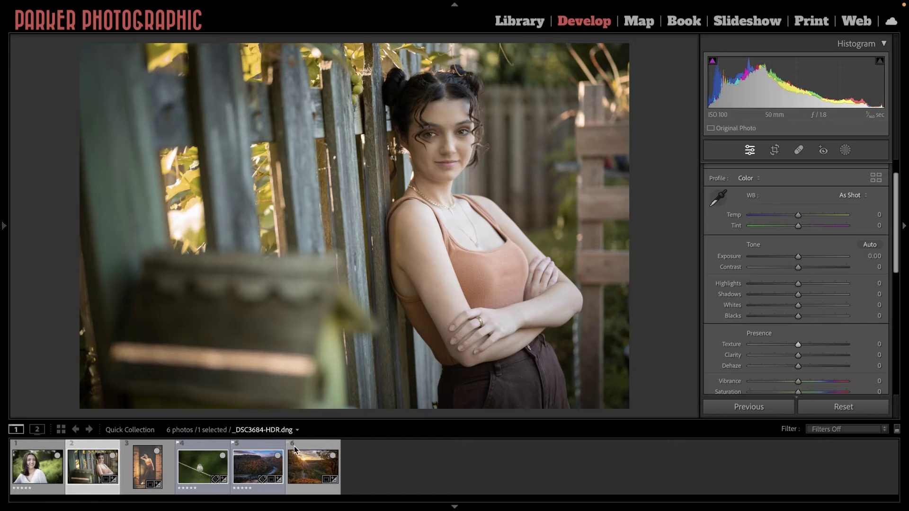
left_click(266, 441)
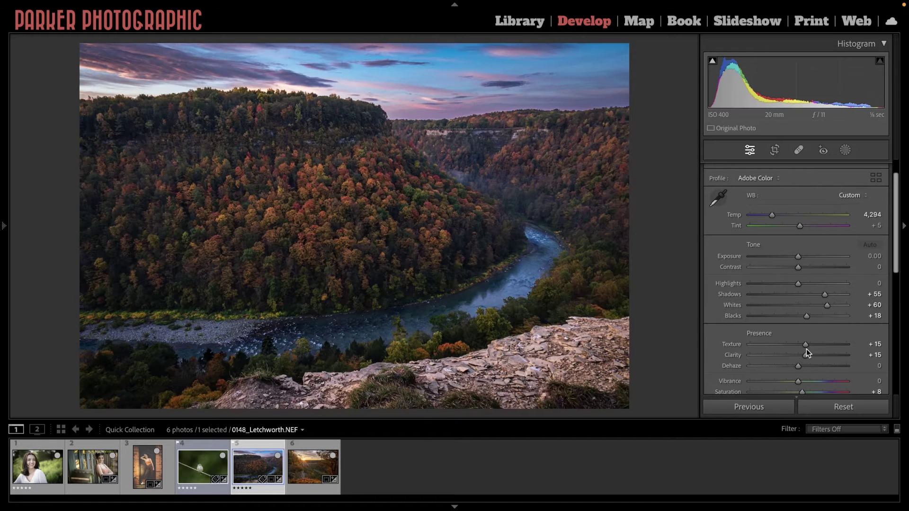
left_click(203, 466)
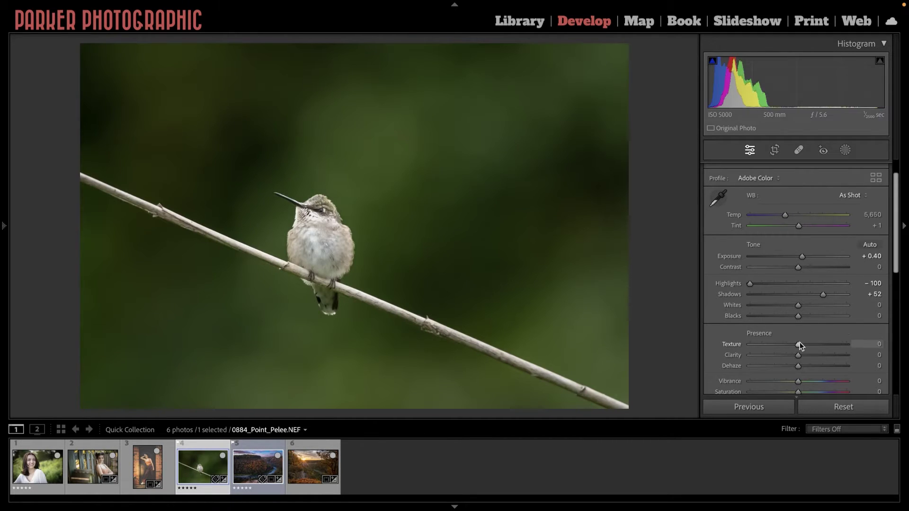
left_click_drag(799, 343, 802, 342)
- Back on the fence portrait, settle its Texture at around +9
key("Left")
key("Left")
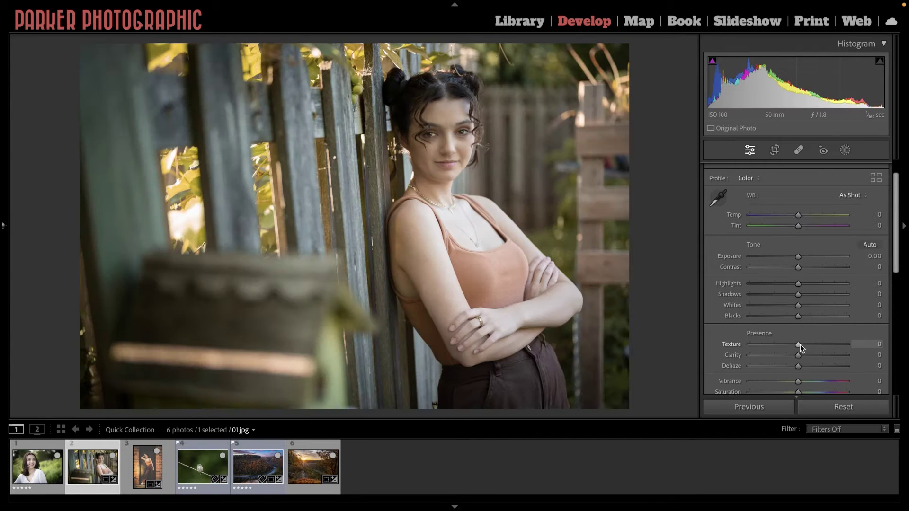
left_click_drag(800, 344, 802, 344)
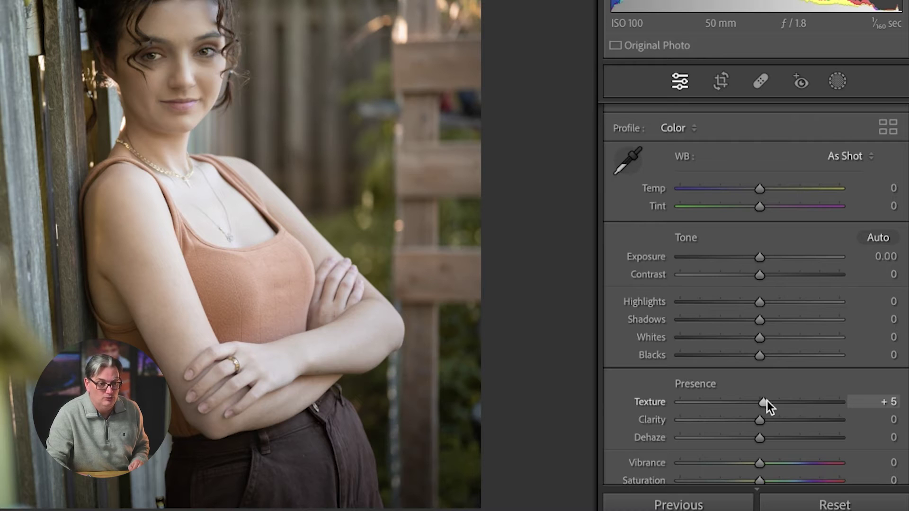
left_click_drag(766, 401, 769, 402)
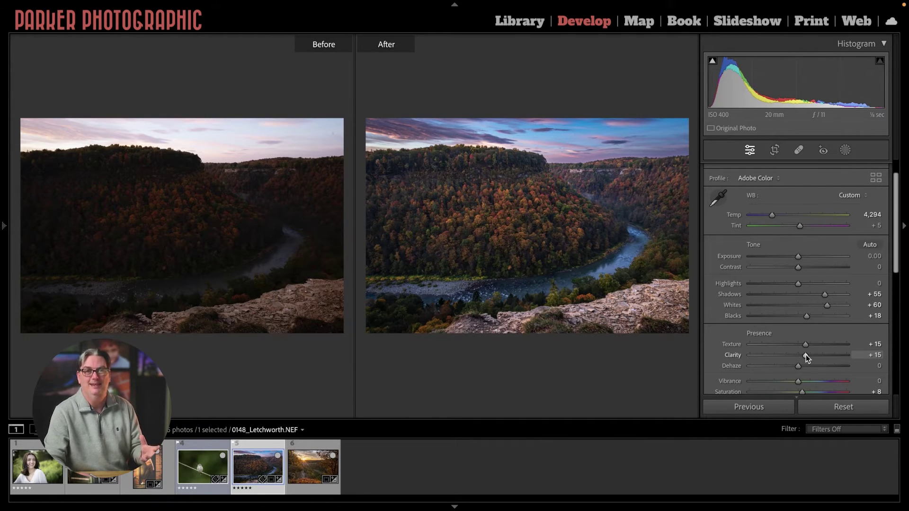
- Leave the Letchworth before/after comparison and reopen the fence portrait 01.jpg
key("y")
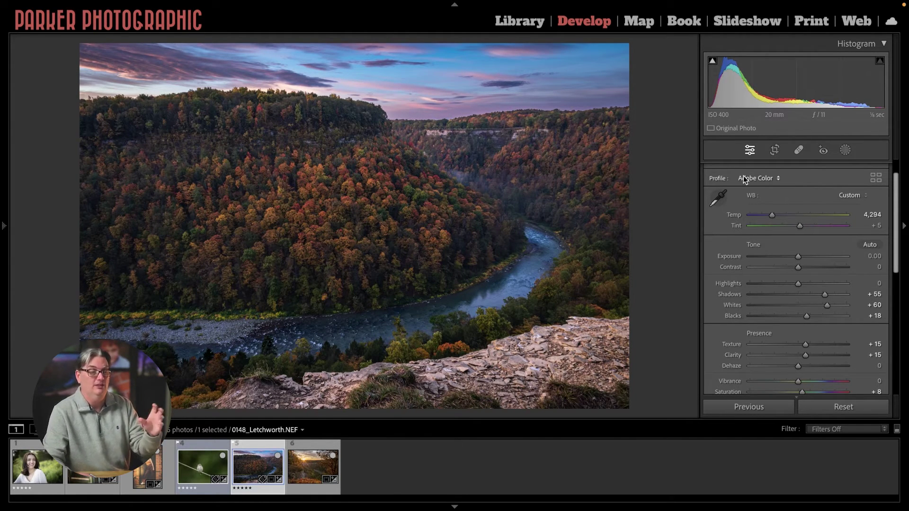
left_click(94, 479)
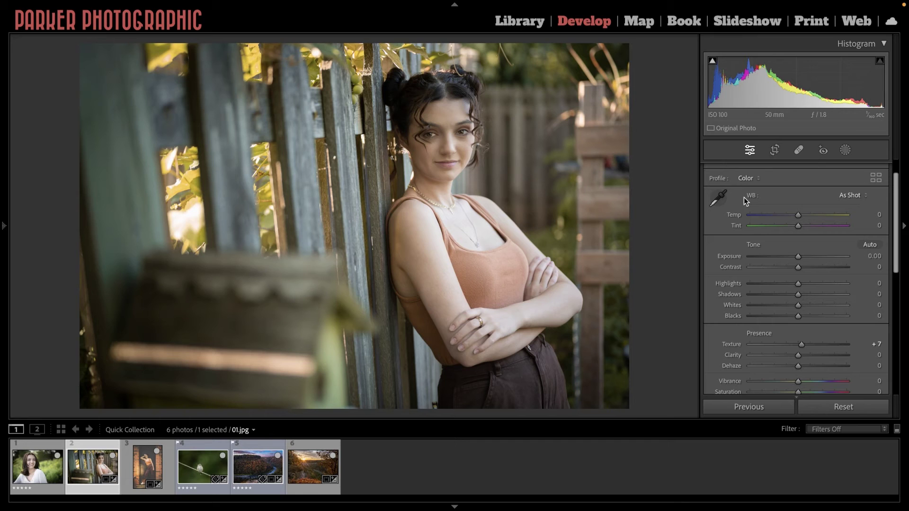
- Push the smiling portrait 02.jpg's Clarity up to +74, then reset it to 0
key("Left")
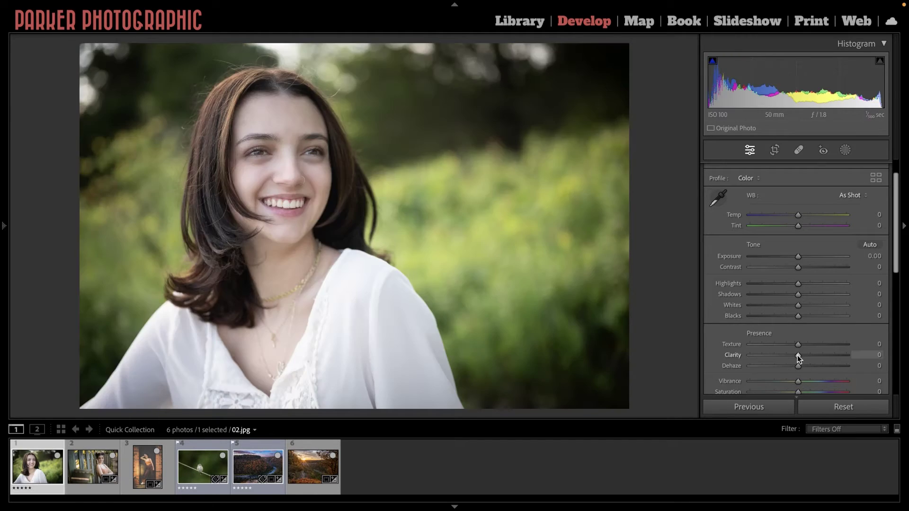
left_click_drag(797, 355, 825, 358)
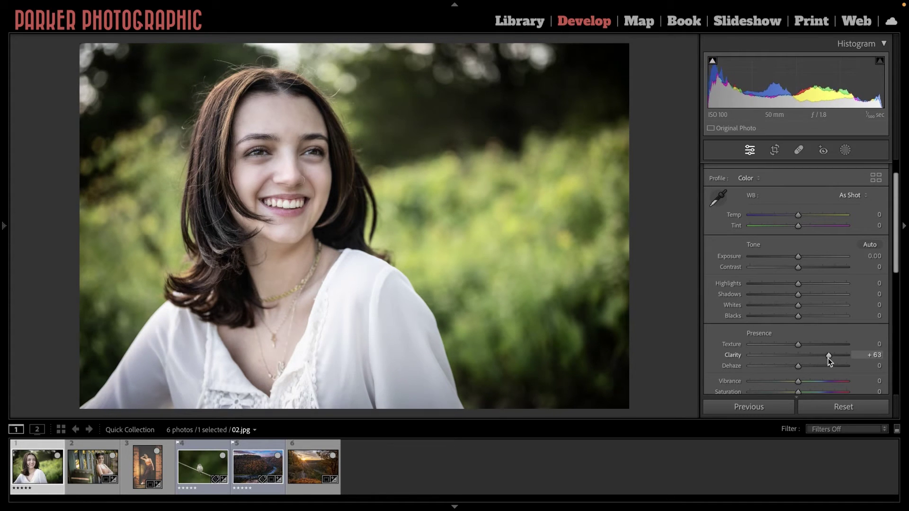
mouse_move(829, 362)
left_mouse_down()
mouse_move(803, 360)
mouse_move(812, 359)
left_mouse_up()
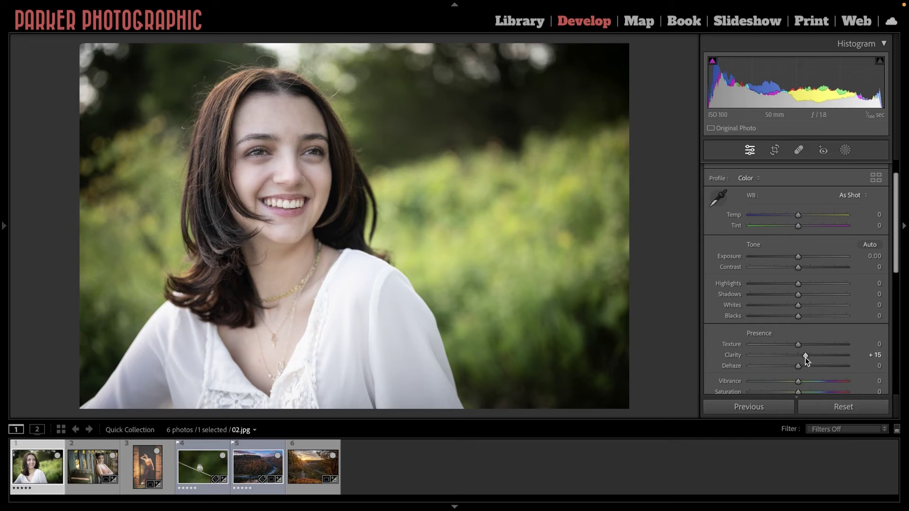
double_click(805, 358)
- On the brick doorway portrait, compare before/after, then try Clarity +100 and settle at +41
left_click(156, 466)
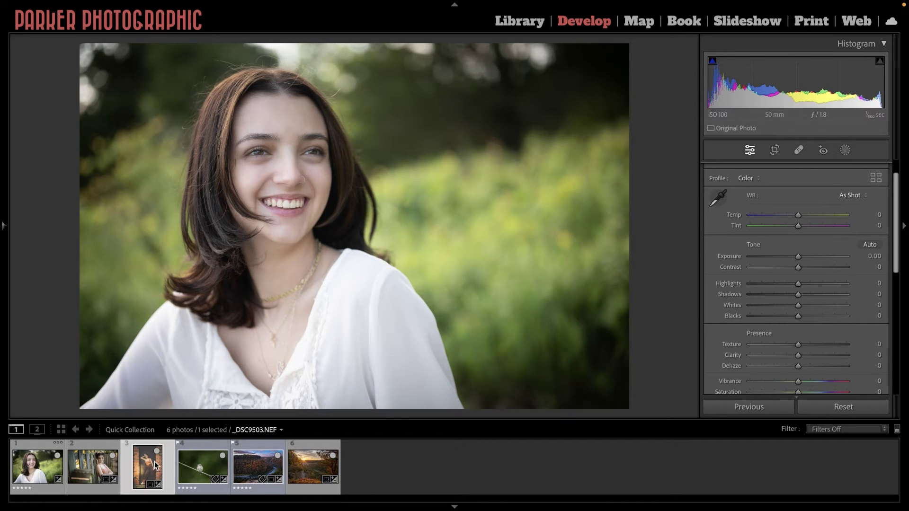
key("y")
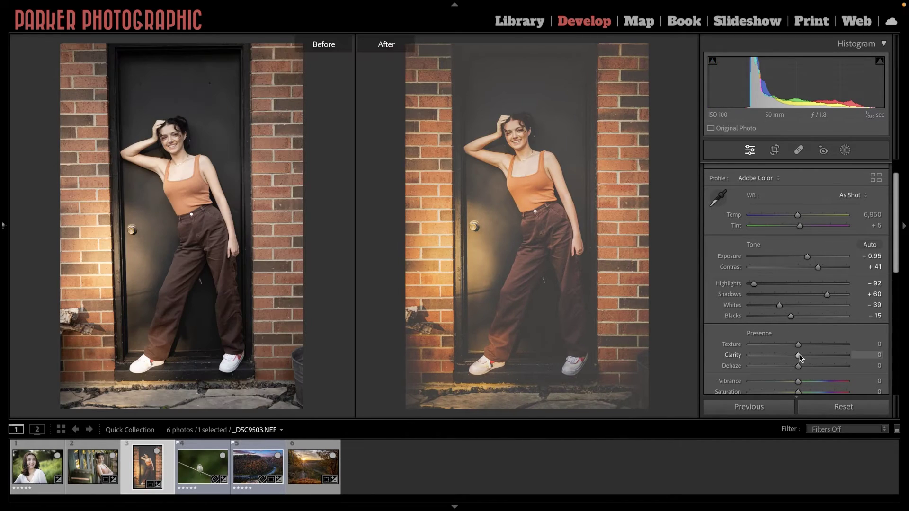
key("y")
left_click_drag(798, 356, 774, 360)
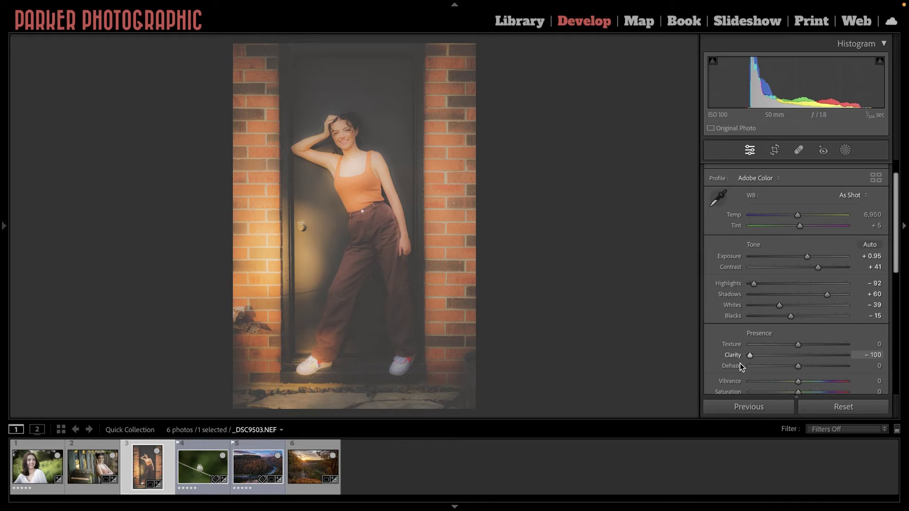
left_click_drag(739, 363, 799, 358)
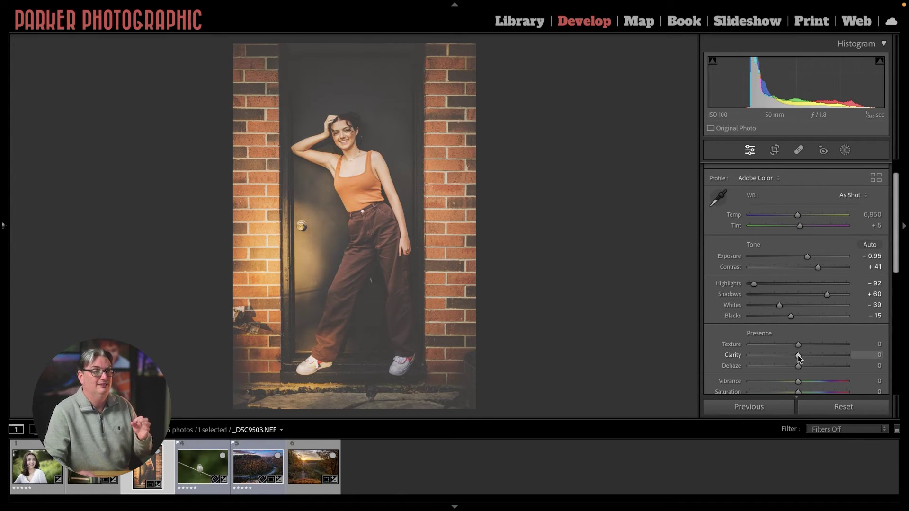
- Push the fence portrait's Clarity to +100, then reset it to 0
key("Left")
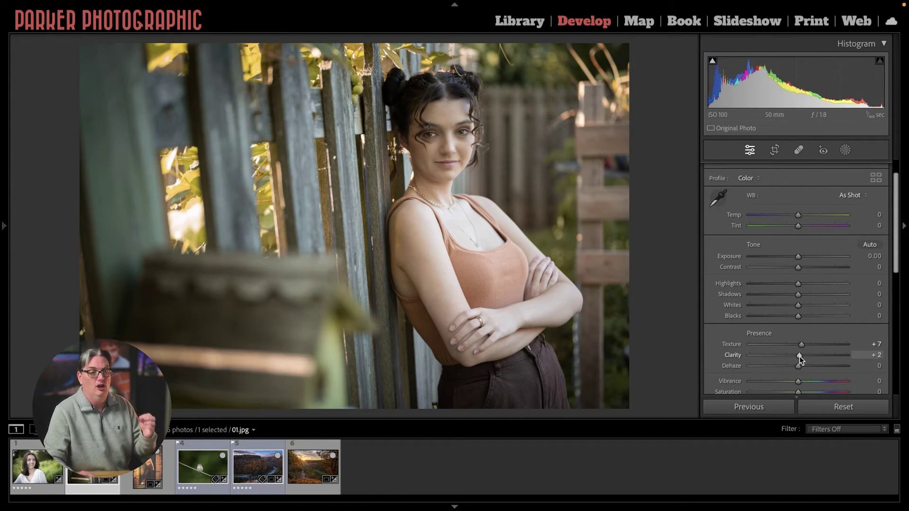
left_click_drag(800, 356, 848, 359)
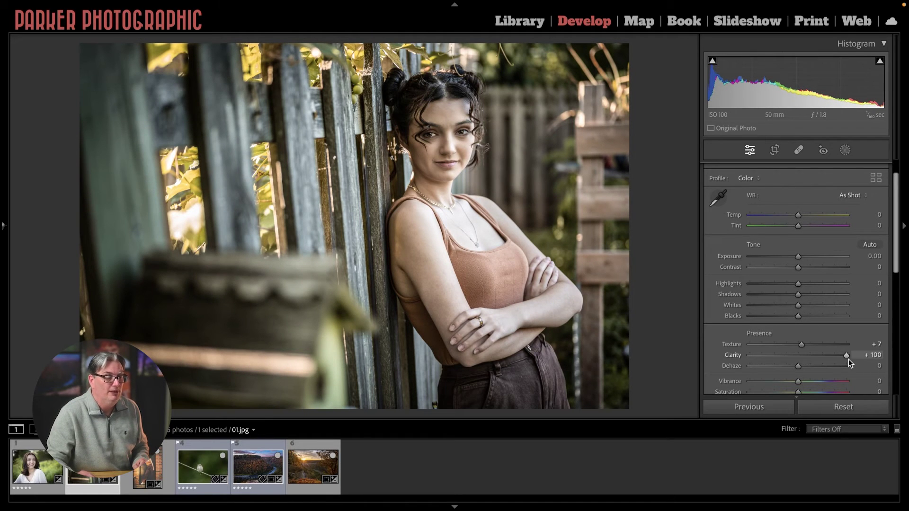
double_click(848, 356)
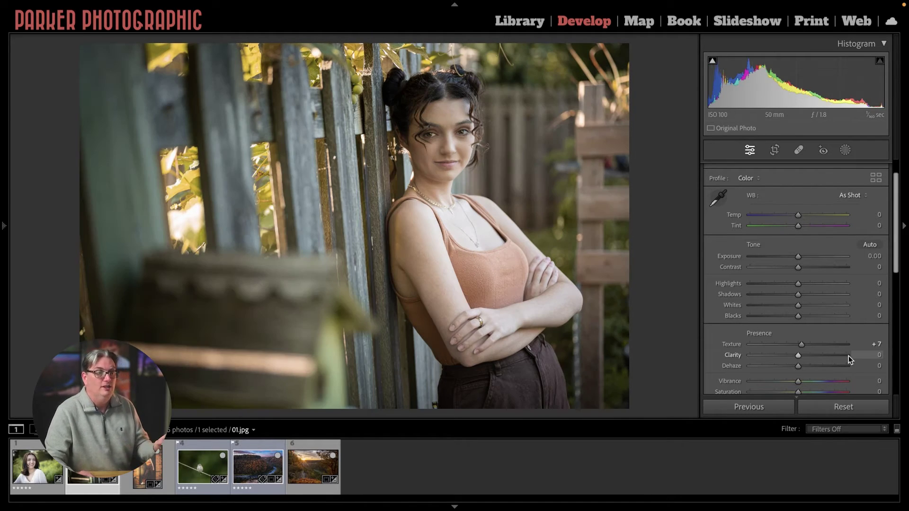
- Raise the doorway portrait's Clarity, compare before/after, reset it to 0 and start a brush mask
key("Right")
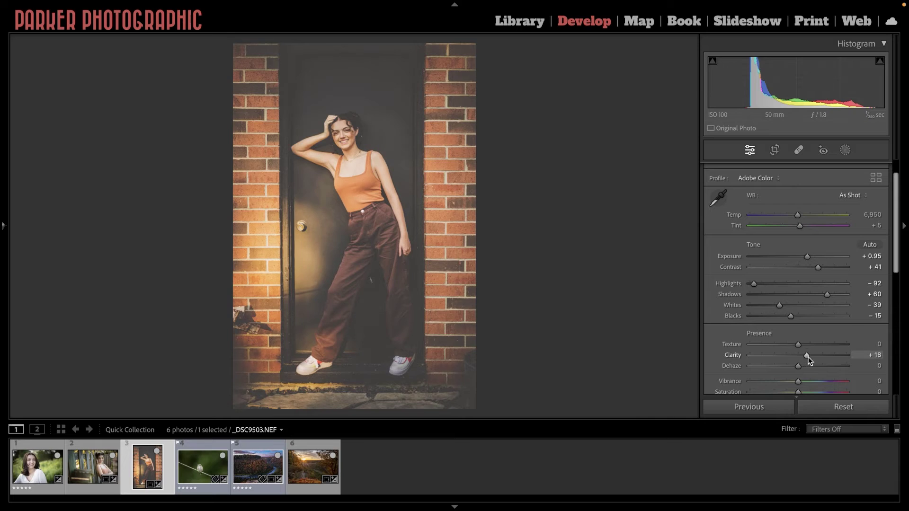
left_click_drag(808, 358, 829, 360)
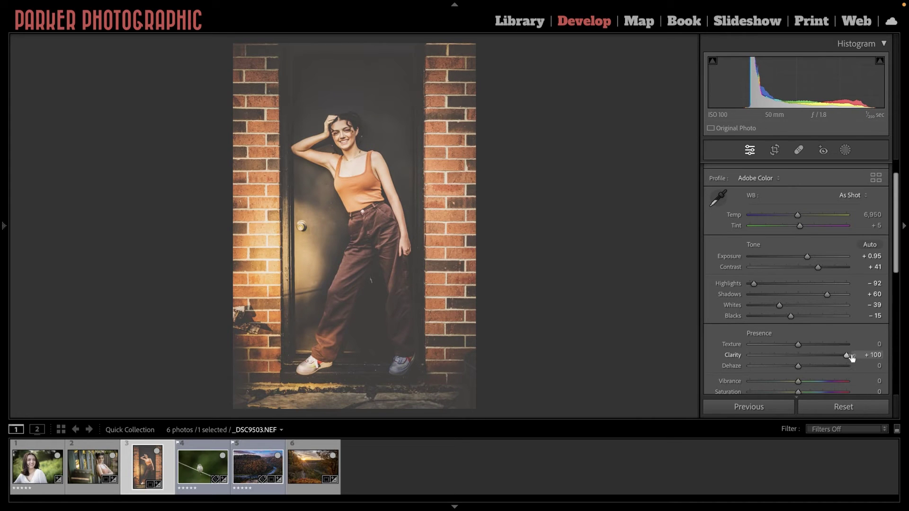
key("y")
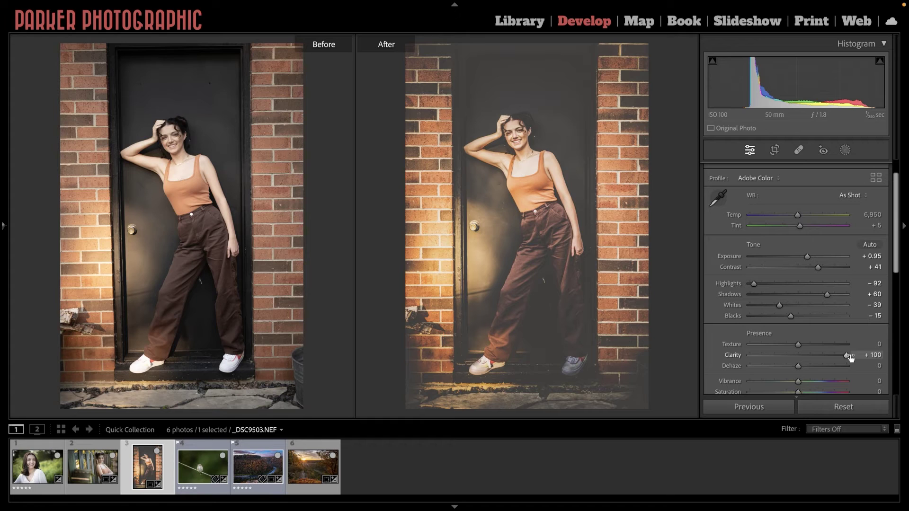
key("y")
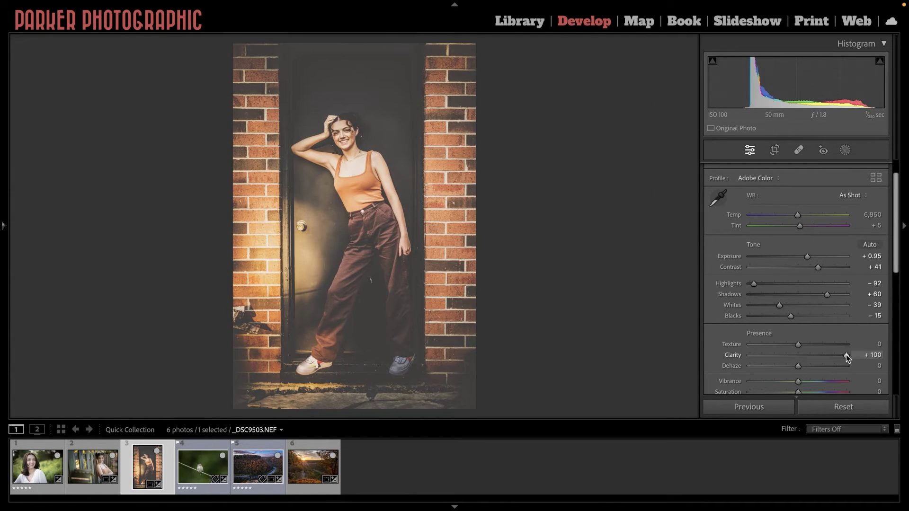
double_click(846, 354)
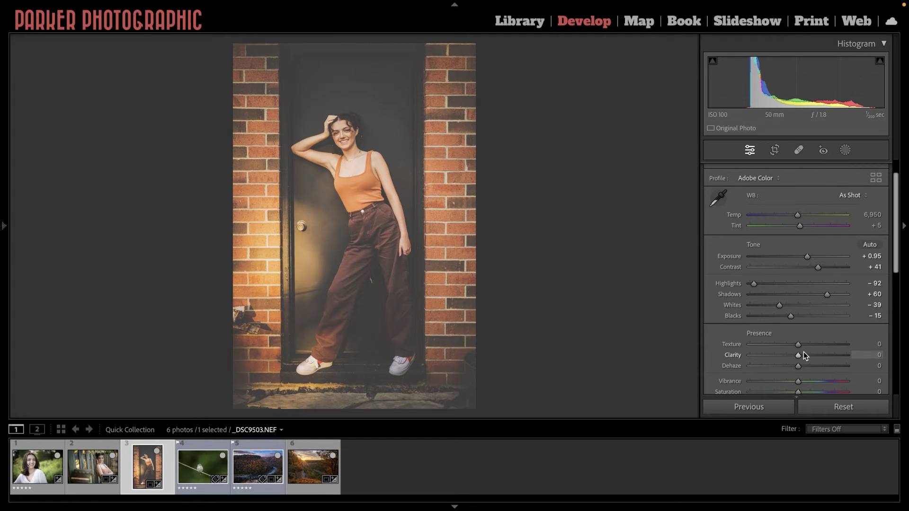
key("k")
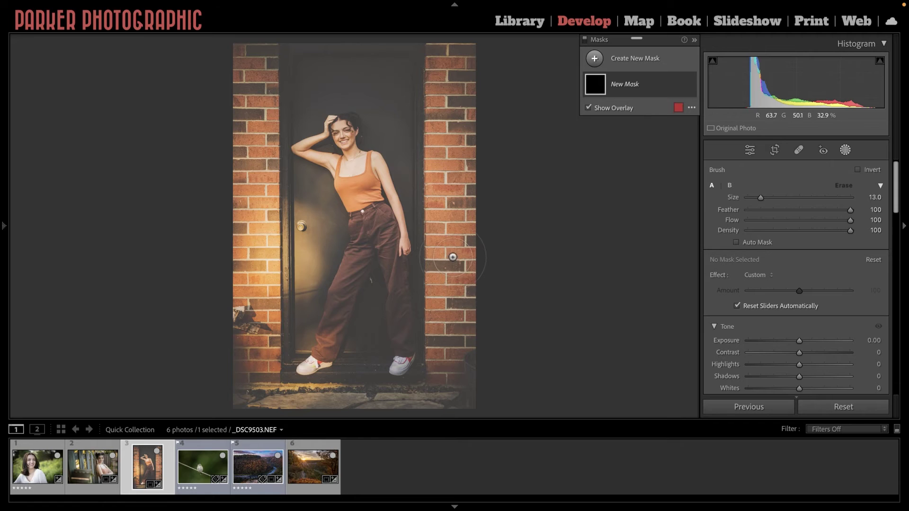
- Paint the brush mask up the right brick wall and across the doorstep
scroll(452, 256, "down", 2)
left_click_drag(450, 255, 458, 57)
mouse_move(450, 229)
left_mouse_down()
mouse_move(442, 274)
mouse_move(450, 358)
mouse_move(461, 315)
mouse_move(438, 387)
mouse_move(361, 396)
mouse_move(247, 388)
mouse_move(248, 343)
mouse_move(256, 371)
mouse_move(259, 354)
mouse_move(270, 186)
mouse_move(256, 53)
mouse_move(239, 159)
mouse_move(237, 379)
left_mouse_up()
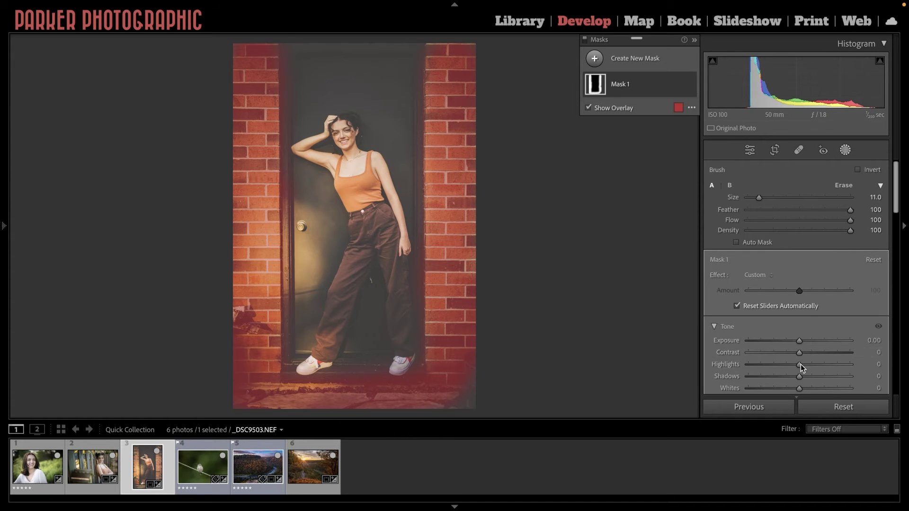
- Set the masked area's Clarity to +100 after briefly trying -66
scroll(796, 320, "down", 5)
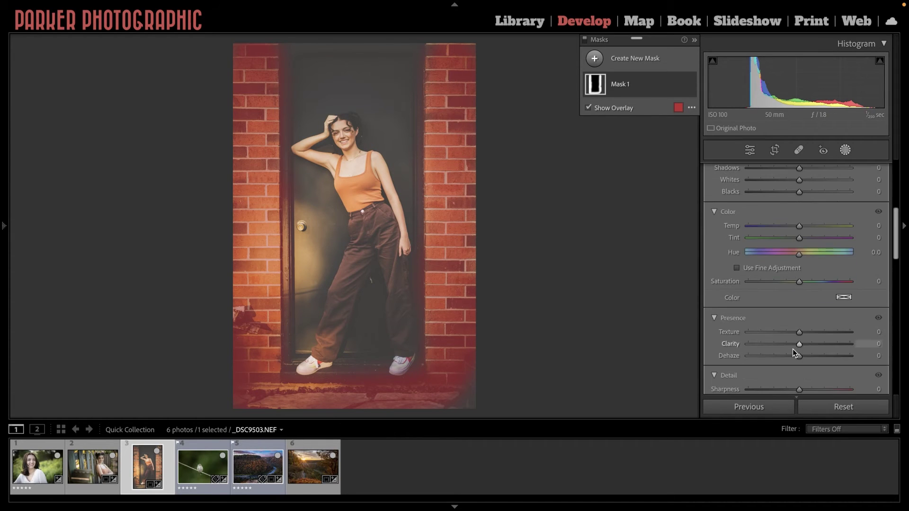
left_click_drag(798, 345, 873, 348)
left_click_drag(805, 350, 874, 354)
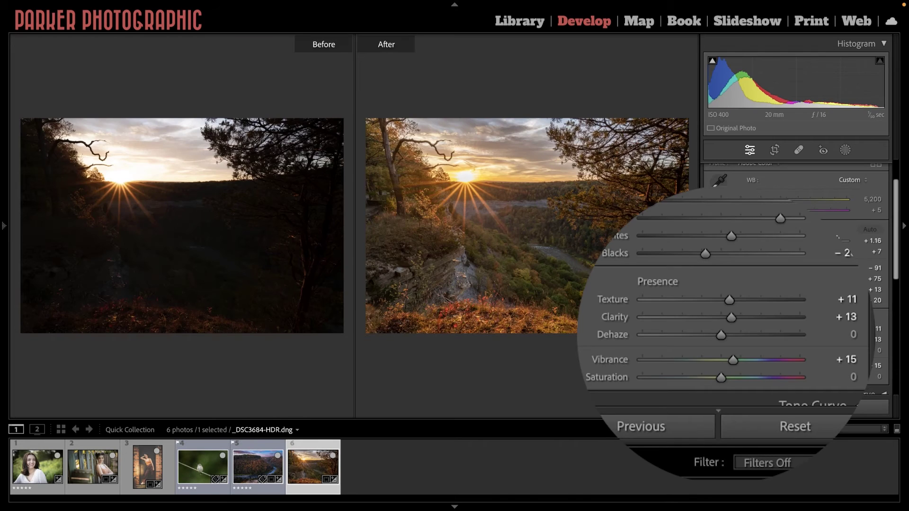
- Nudge Clarity to +16 on the sunset and +18 on the hummingbird, undoing a negative gorge trial
key("y")
left_click_drag(731, 317, 732, 319)
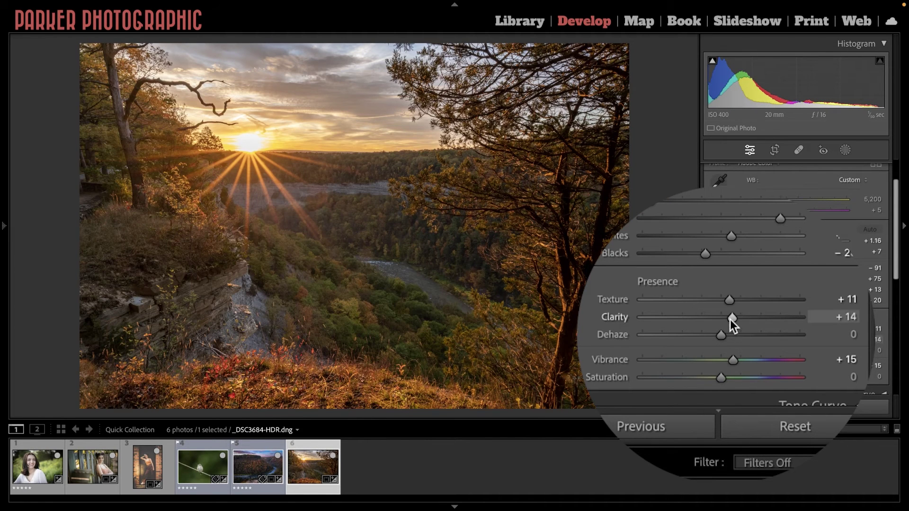
left_click(208, 457)
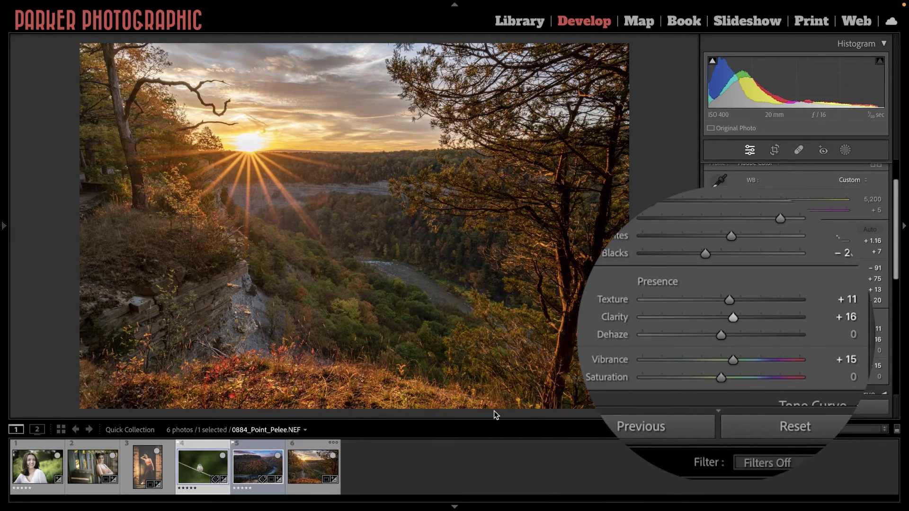
left_click_drag(739, 317, 736, 314)
left_click(265, 455)
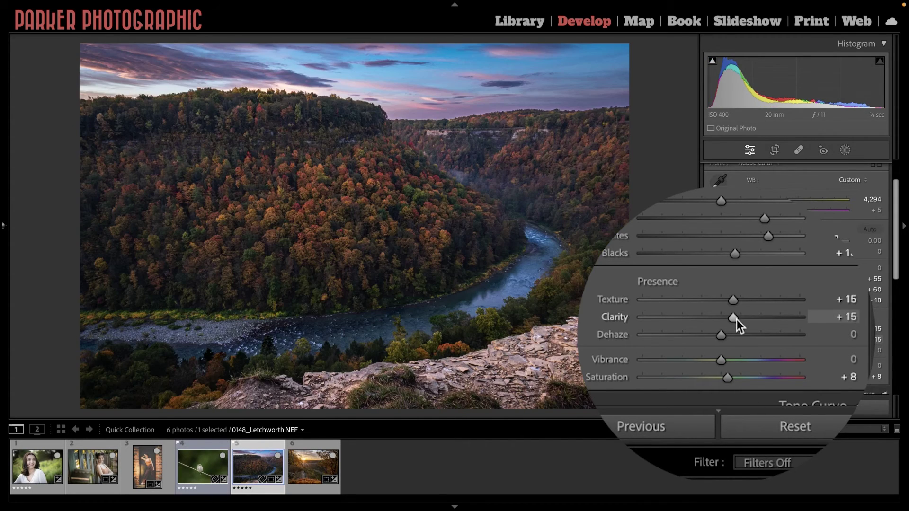
left_click_drag(736, 319, 714, 322)
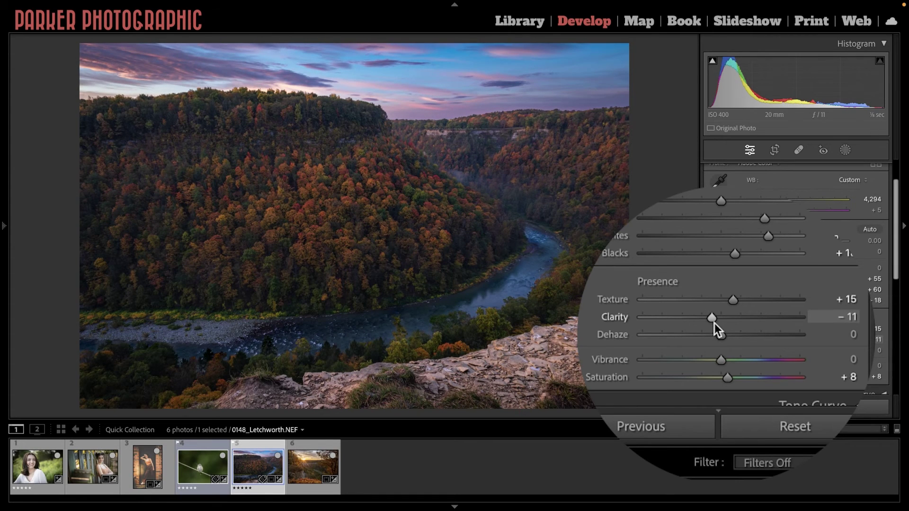
key("ctrl+z")
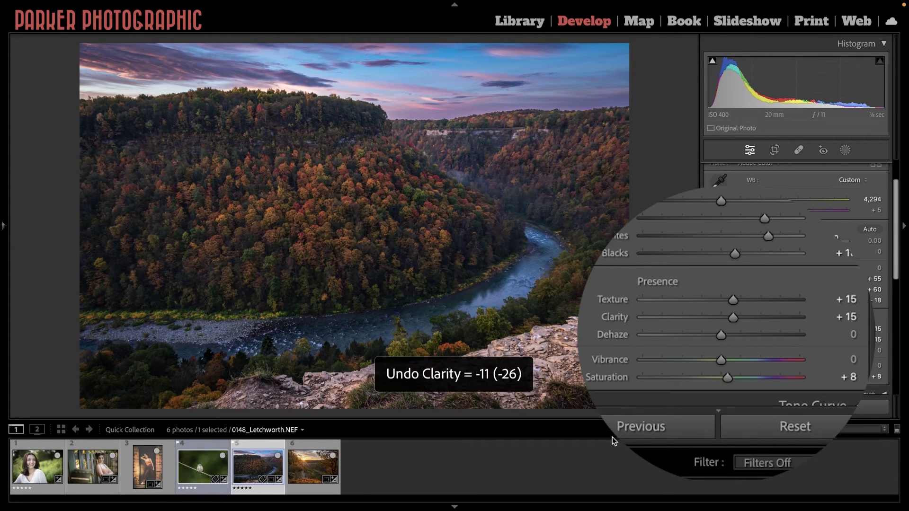
- On sunset _DSC3684-HDR.dng, try positive then negative Dehaze, then return to the Letchworth gorge
left_click(299, 467)
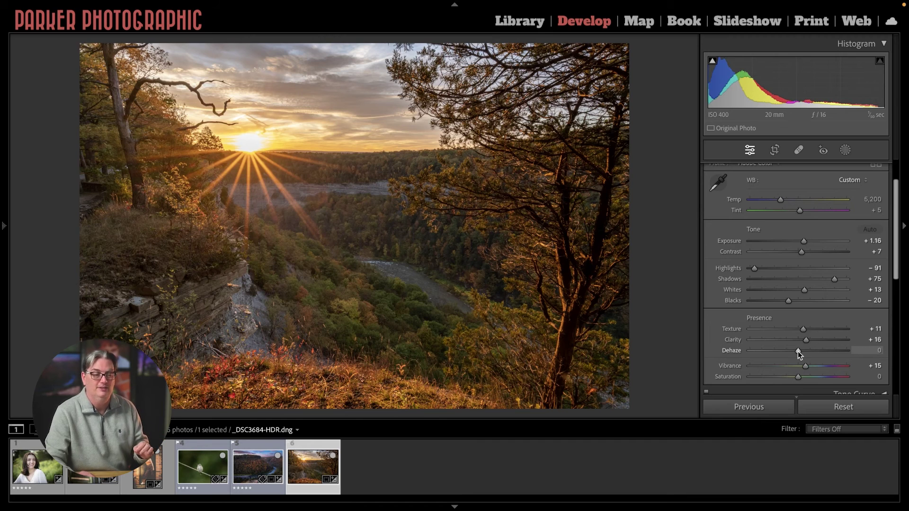
mouse_move(798, 352)
left_mouse_down()
mouse_move(820, 350)
mouse_move(794, 351)
left_mouse_up()
left_click_drag(722, 336, 712, 335)
key("Left")
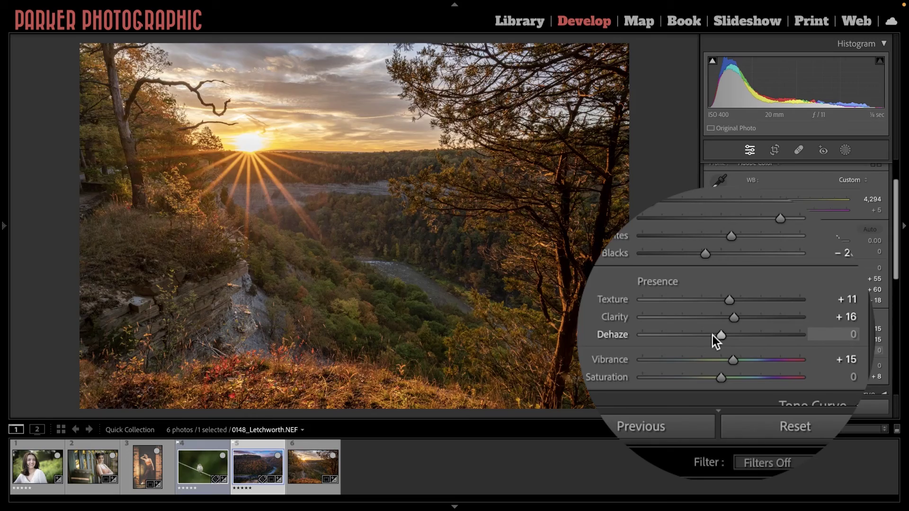